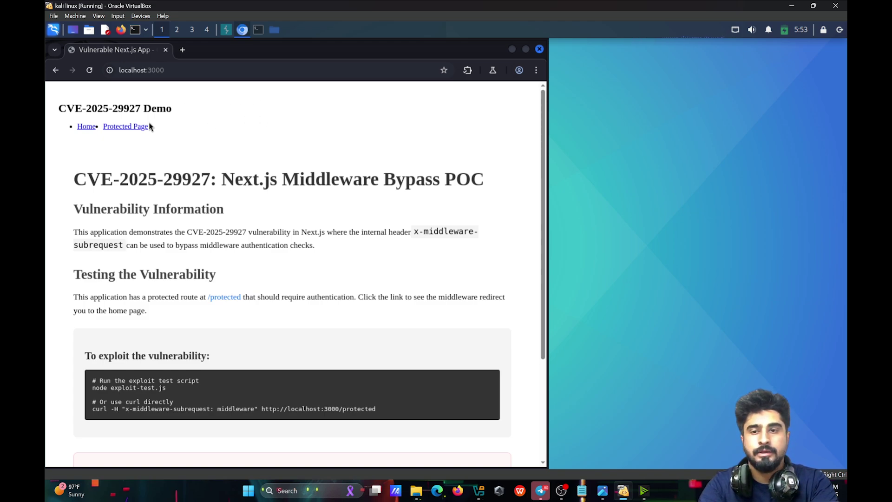
- Follow the demo app's 'Protected Page' link and land back on the home page
click(125, 129)
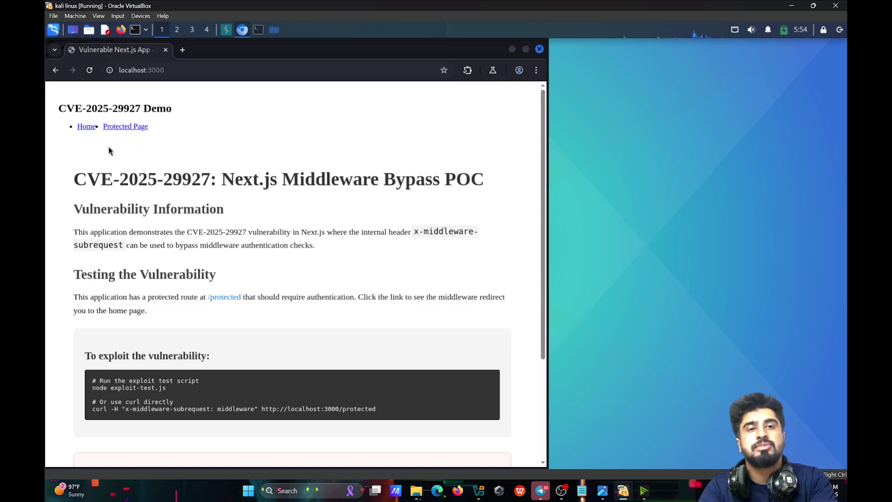
- Bring Burp Suite forward to show the site map's GET /protected entry with status 307
click(226, 32)
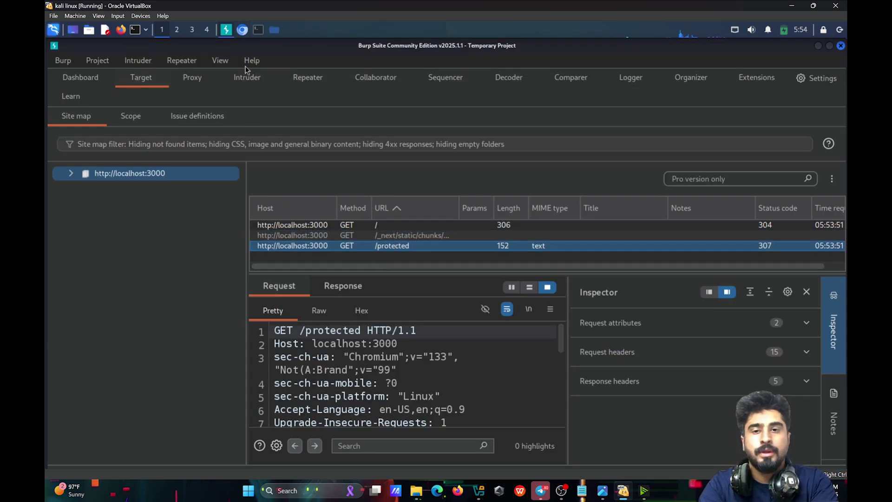
click(242, 30)
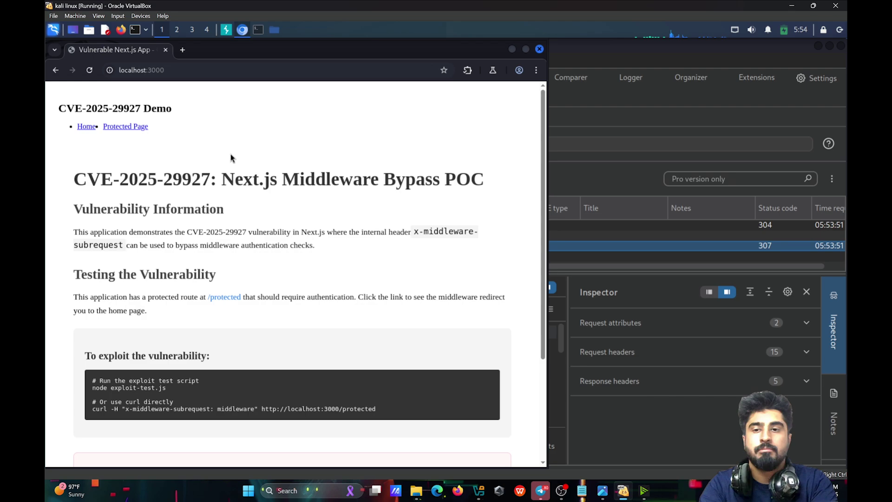
click(512, 50)
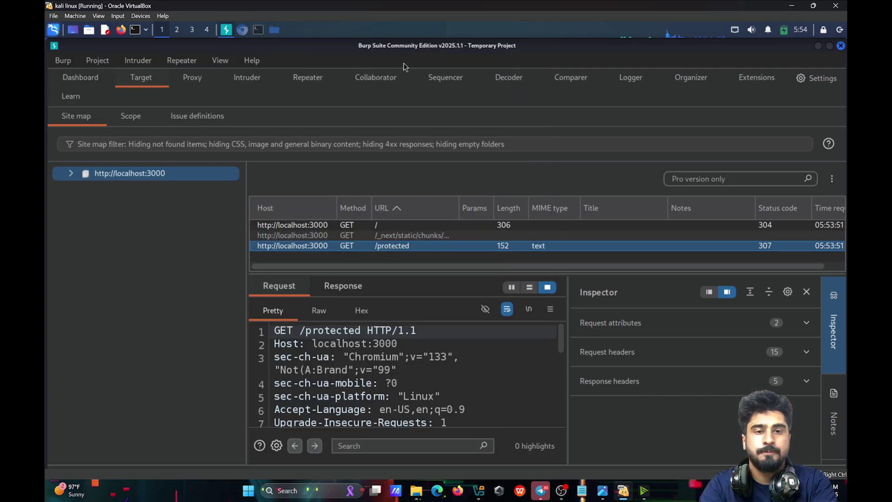
click(242, 31)
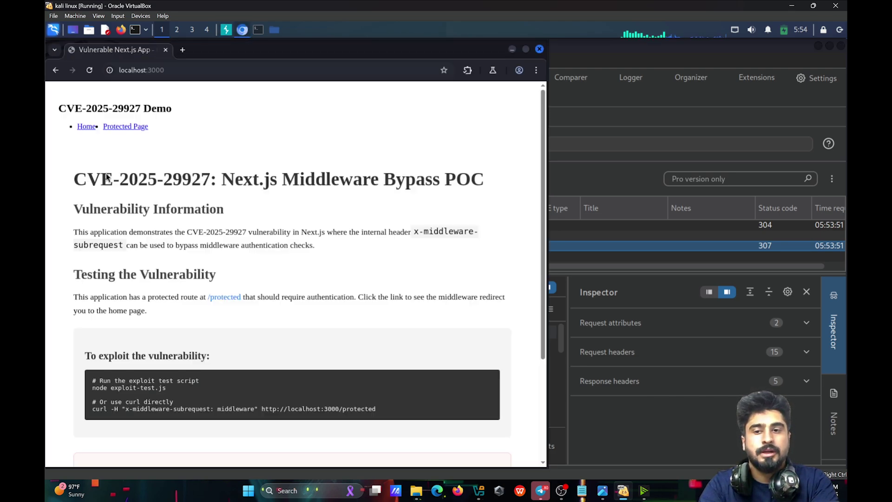
click(512, 50)
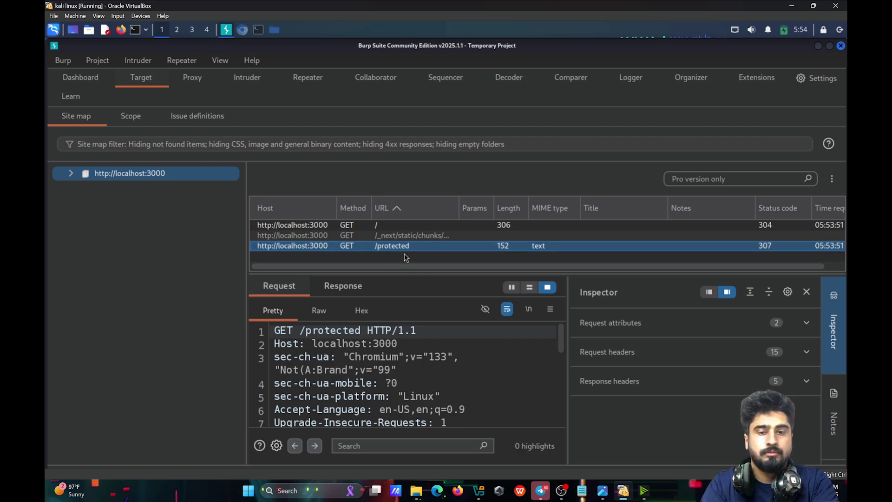
- Send the captured /protected request from the site map to Repeater
right_click(381, 347)
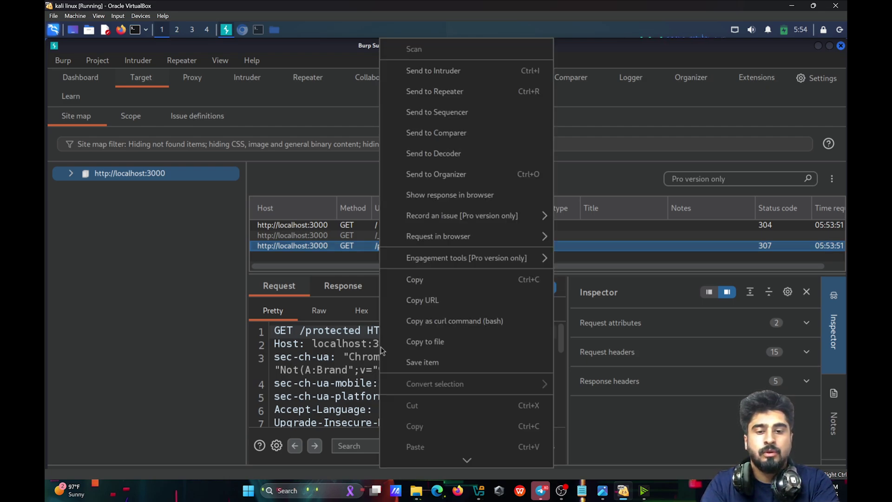
click(444, 91)
click(300, 78)
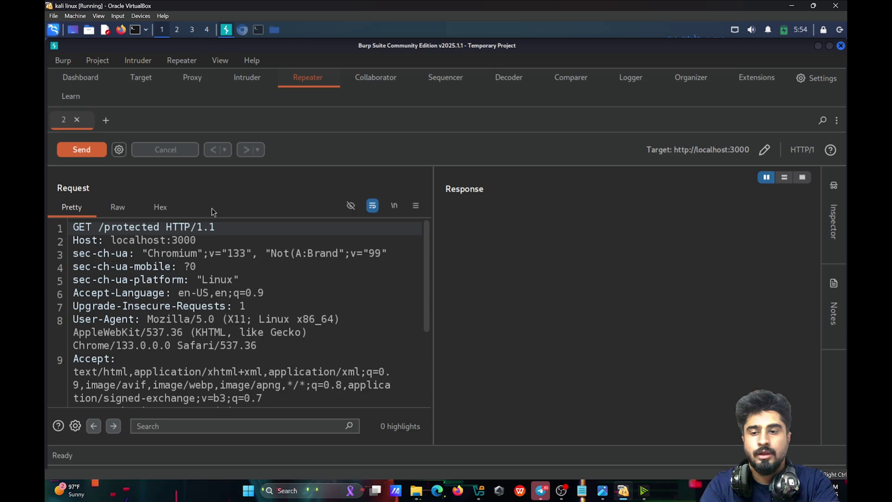
- Resend GET /protected from Repeater and view the 307 Temporary Redirect to /
click(64, 151)
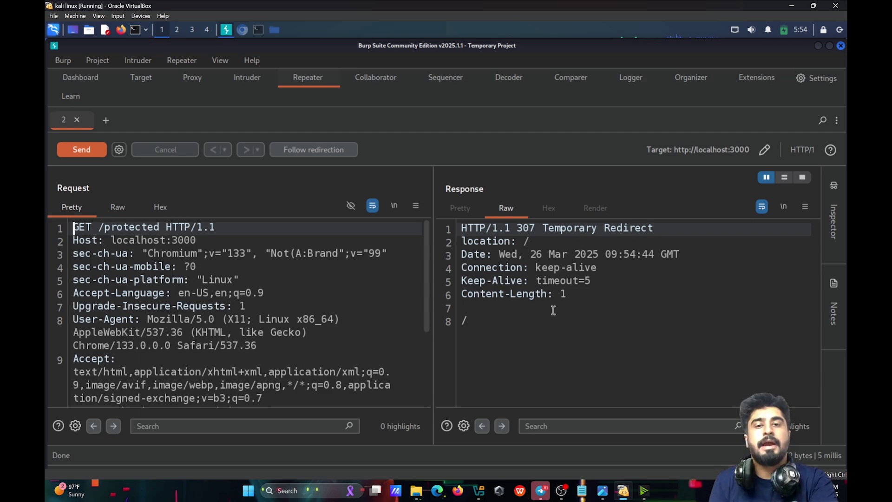
click(242, 30)
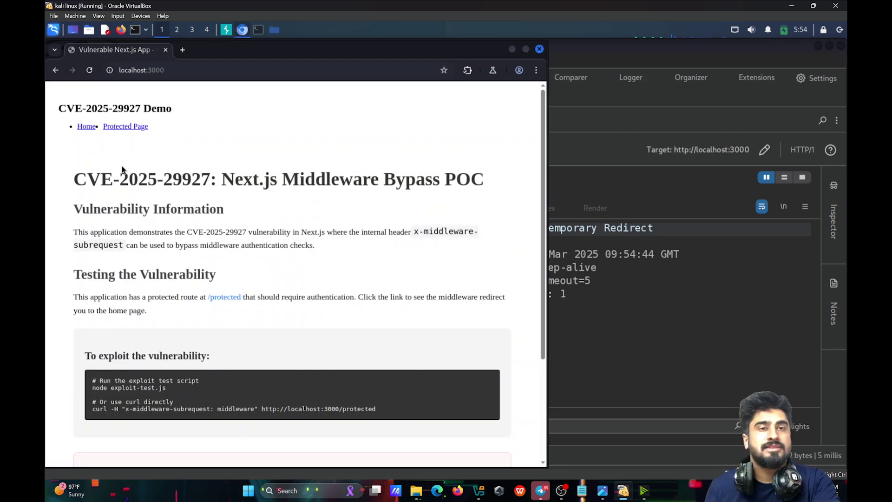
click(511, 49)
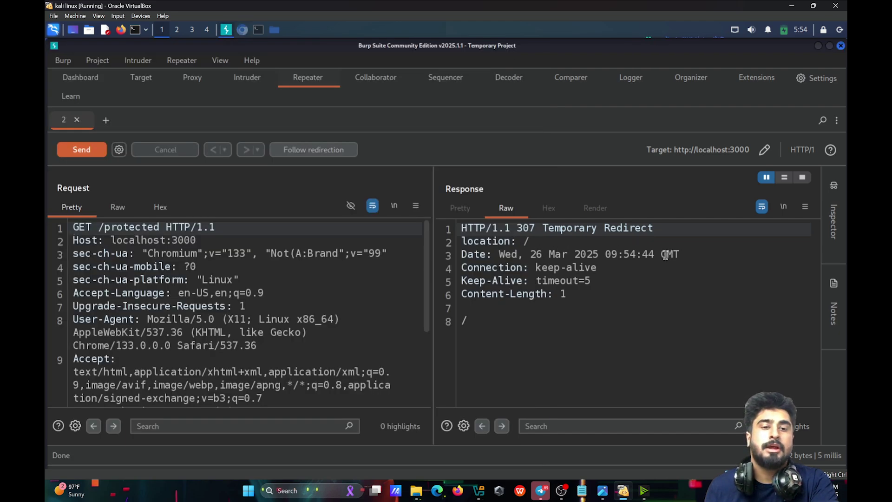
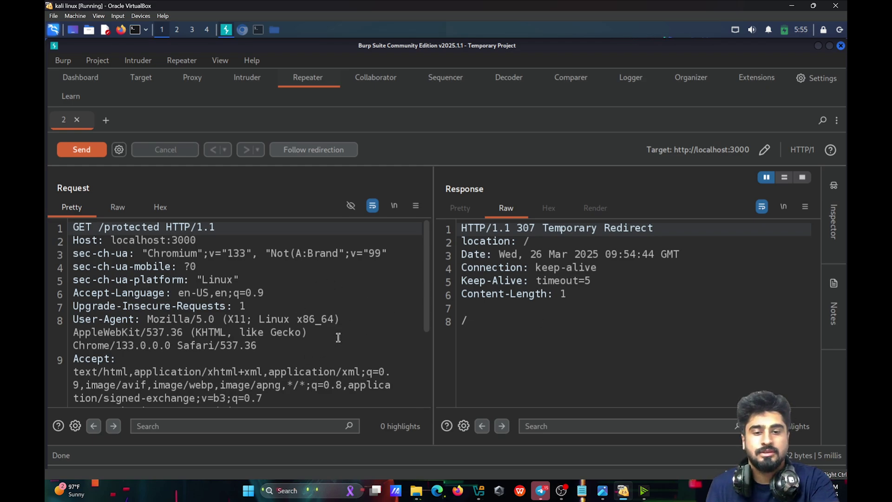
scroll(338, 337, down, 3)
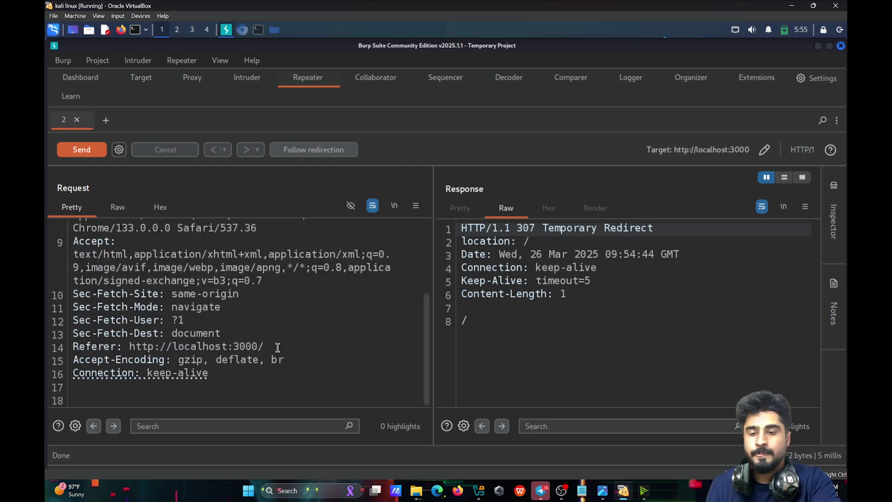
- Paste the header 'x-middleware-subrequest: middleware' on a new line after Accept-Encoding
click(294, 360)
key(Return)
text(x-middleware-subrequest: middleware)
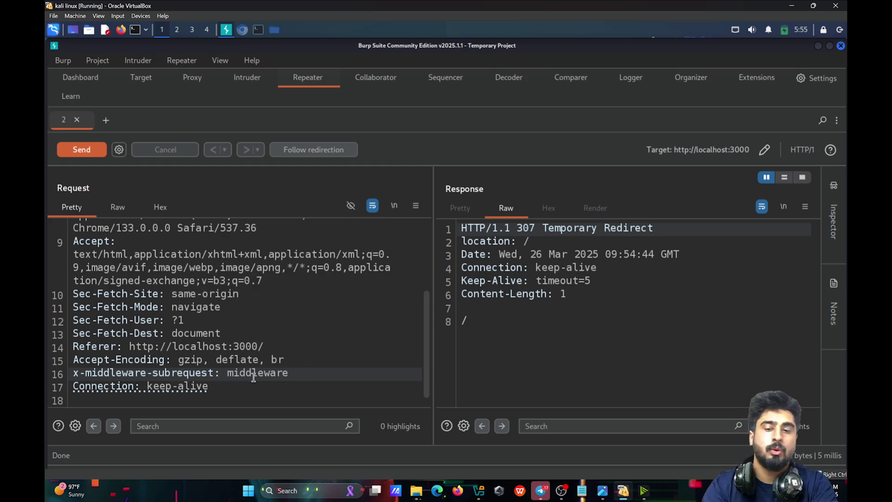
- Send the GET /protected request carrying the x-middleware-subrequest header from Repeater
click(79, 156)
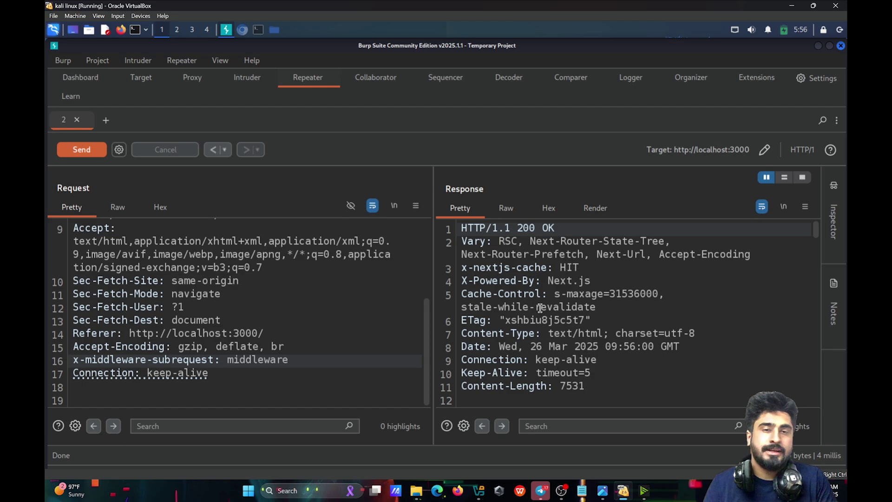
click(598, 210)
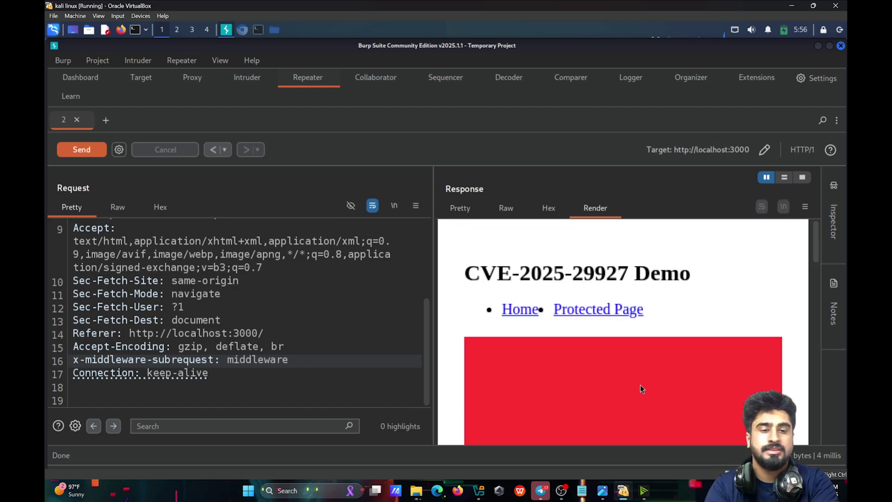
scroll(641, 385, down, 2)
scroll(640, 385, down, 3)
scroll(640, 386, down, 2)
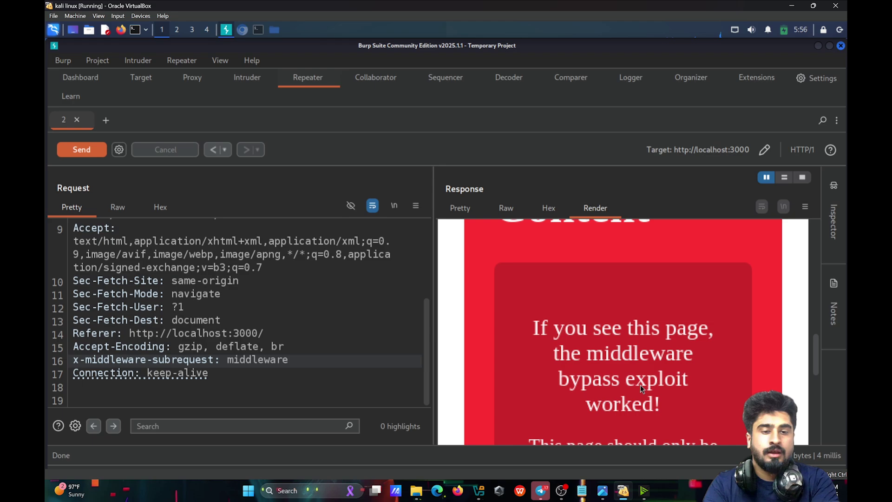
scroll(641, 384, up, 1)
scroll(614, 340, down, 1)
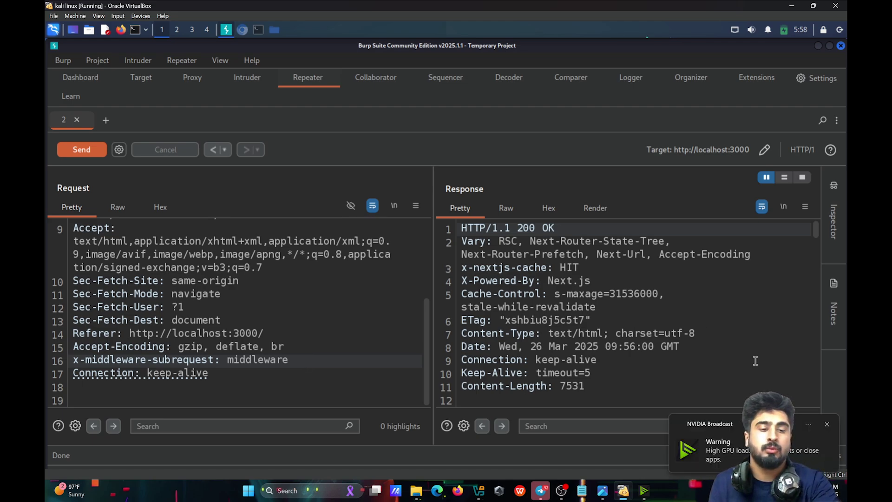
- Close the NVIDIA Broadcast GPU warning and open Screenshot (94).png in Photos
click(828, 425)
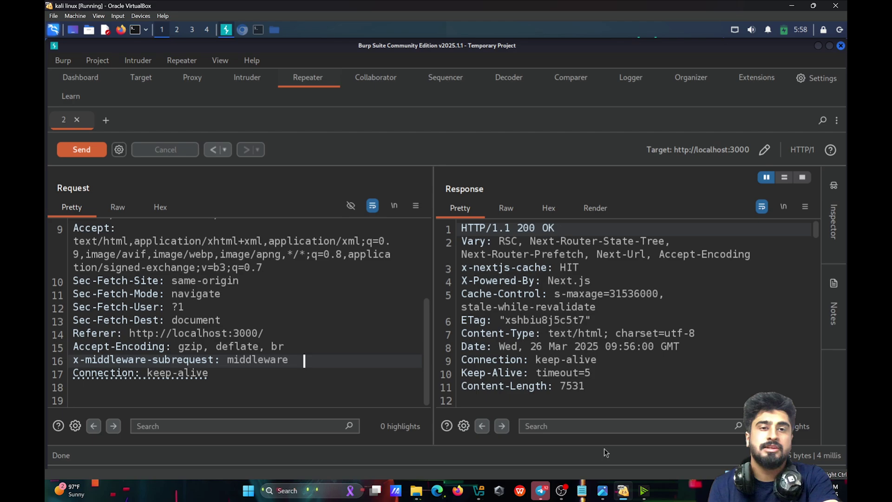
click(606, 497)
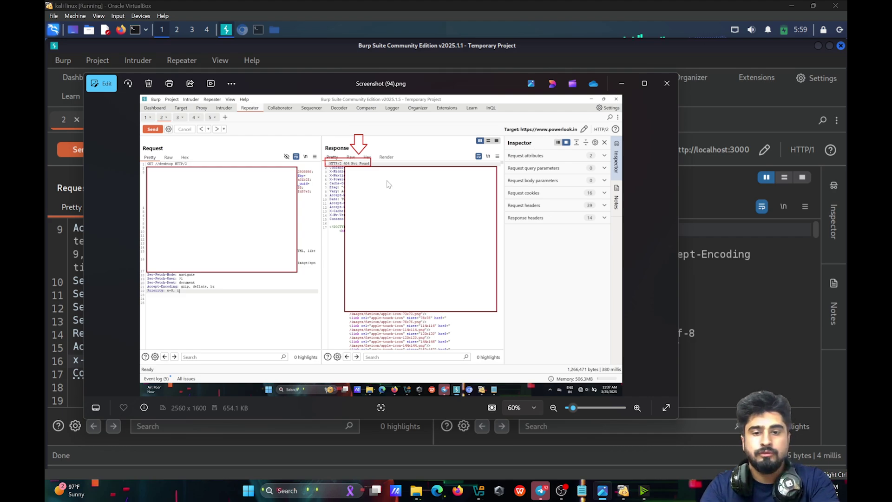
scroll(178, 144, up, 3)
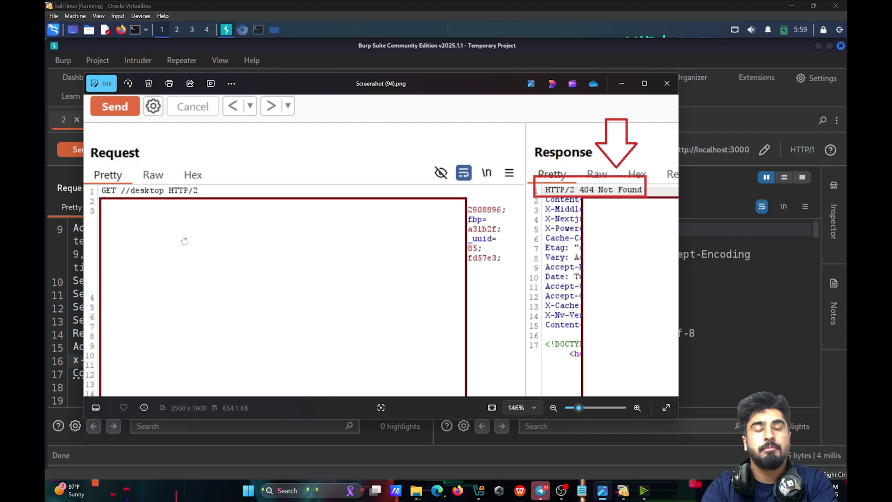
drag(185, 241, 191, 205)
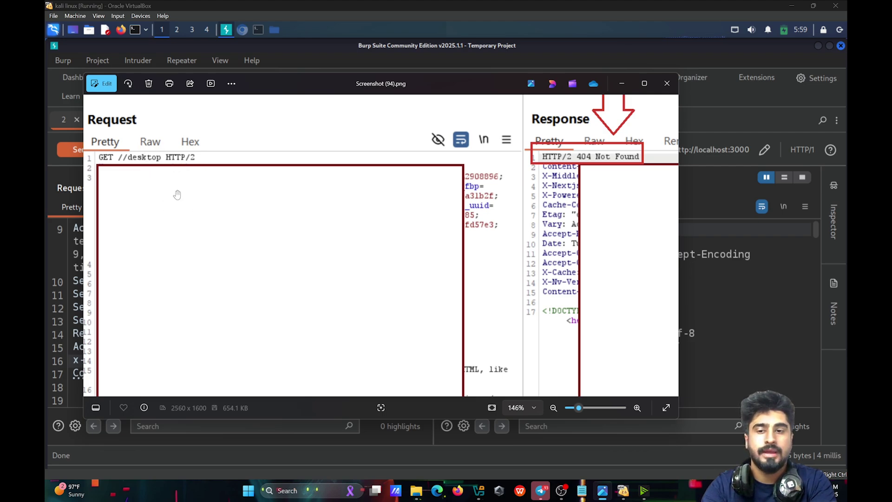
drag(346, 223, 247, 216)
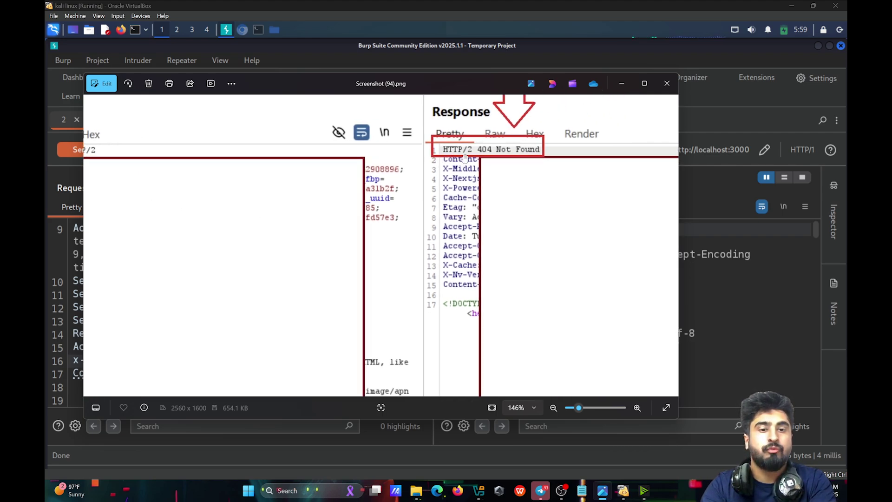
scroll(490, 166, down, 5)
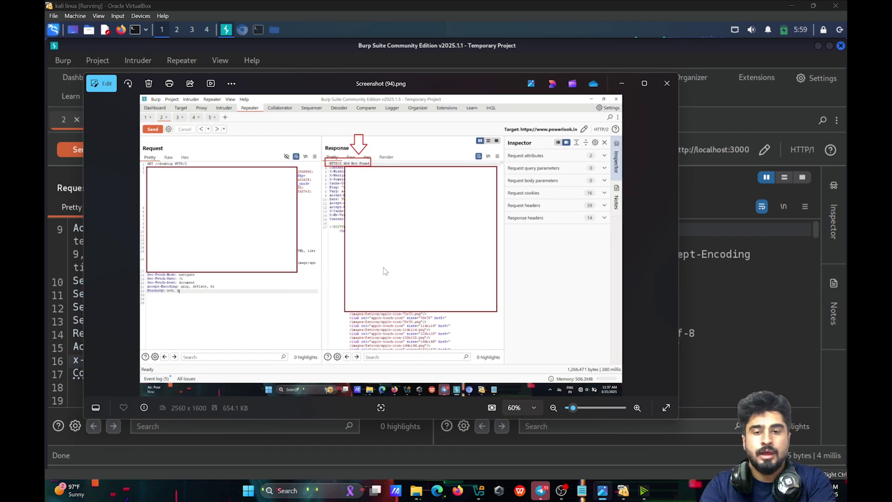
- Advance to Screenshot (95).png and pan to its Request and Response headings
click(668, 249)
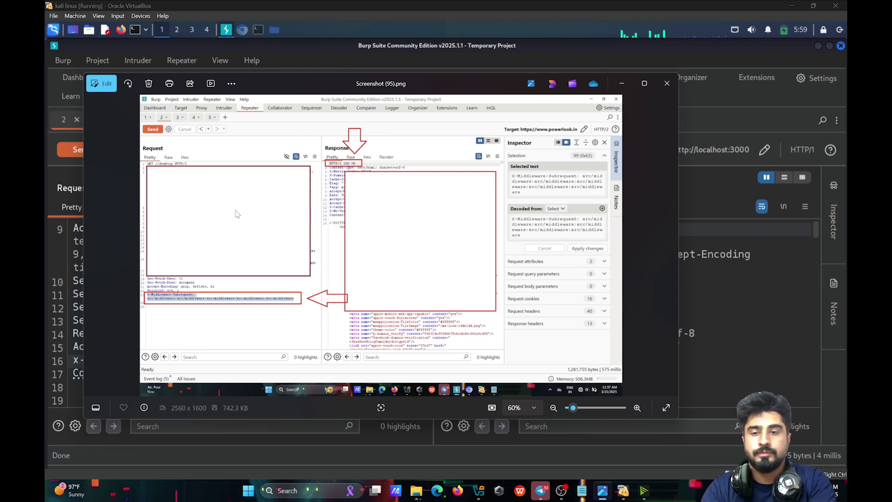
scroll(231, 211, up, 3)
drag(200, 204, 251, 201)
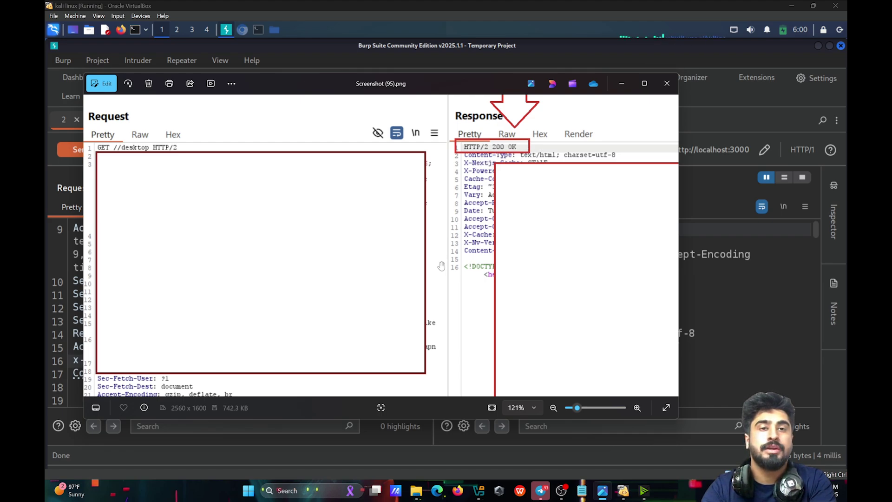
scroll(442, 267, down, 1)
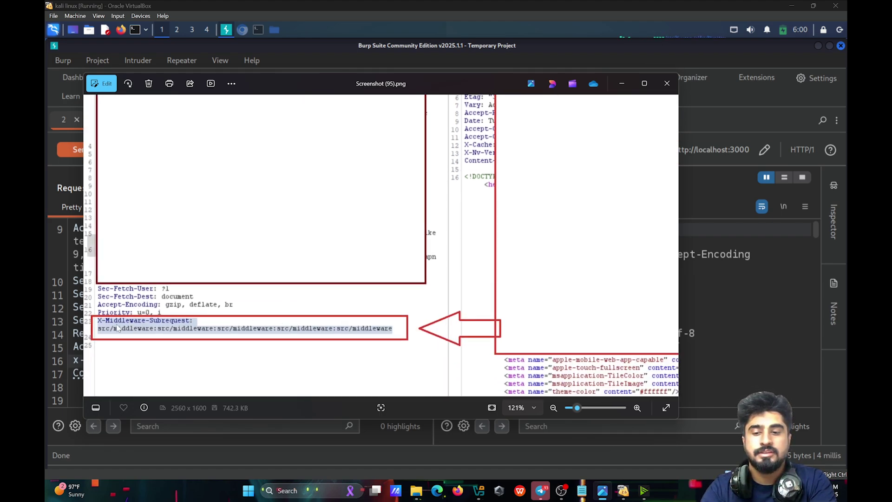